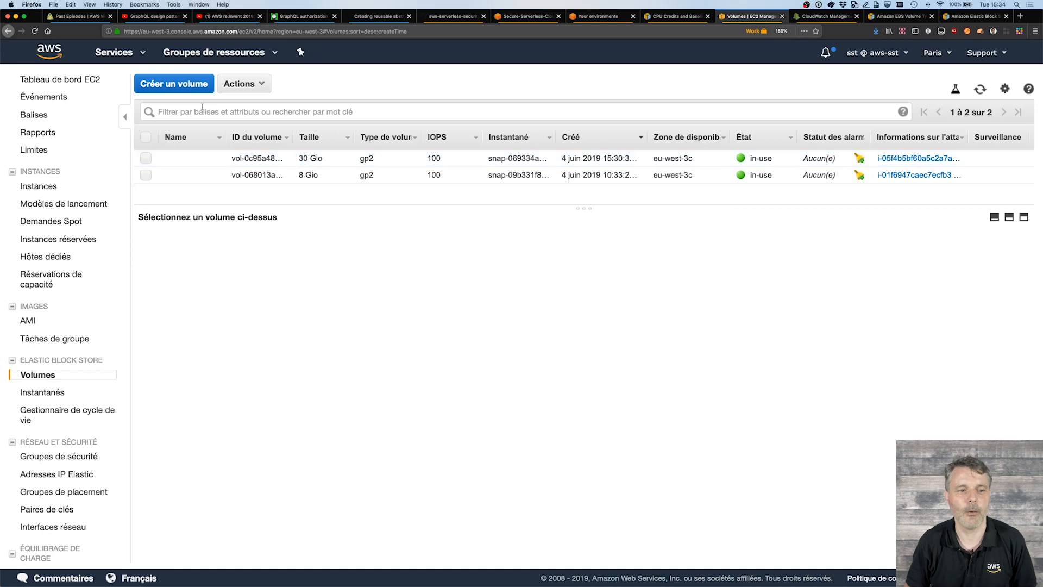
# Create a 10 GiB general purpose SSD (gp2) volume in availability zone eu-west-3c and dismiss the creation result.
pyautogui.click(187, 86)
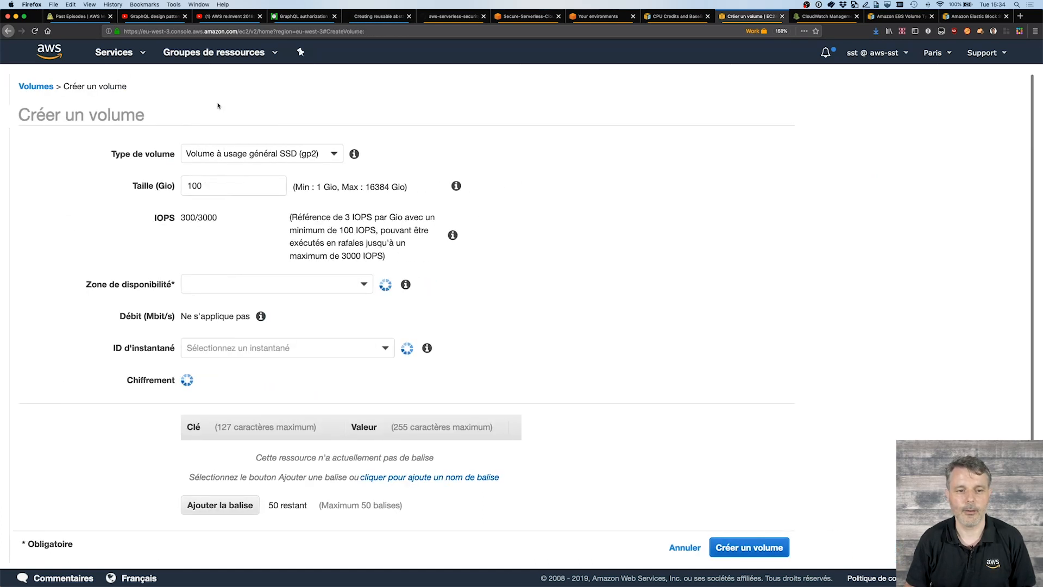
pyautogui.doubleClick(226, 185)
pyautogui.write('10')
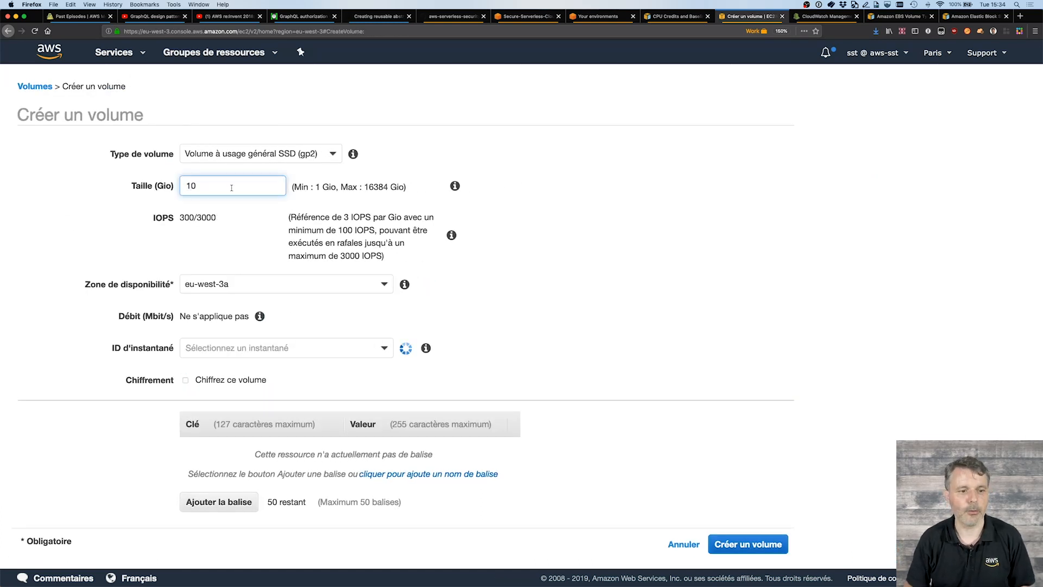
pyautogui.click(383, 287)
pyautogui.click(226, 359)
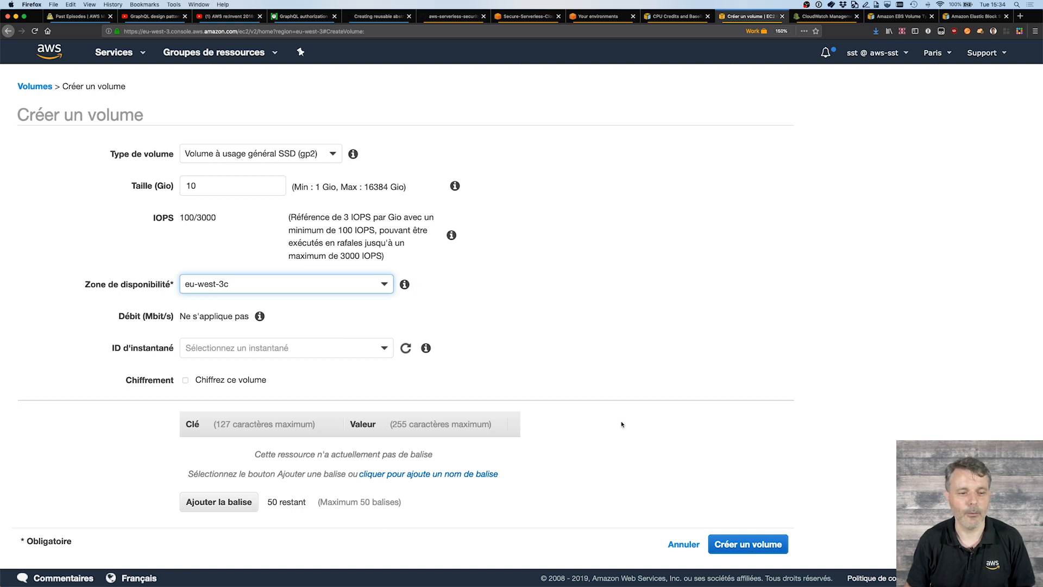
pyautogui.click(743, 545)
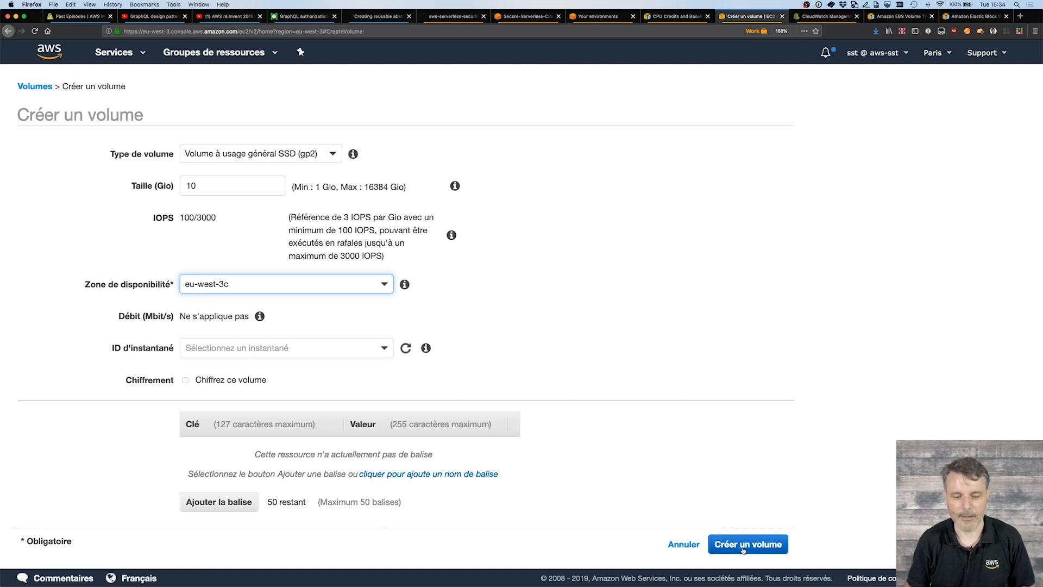
pyautogui.click(580, 232)
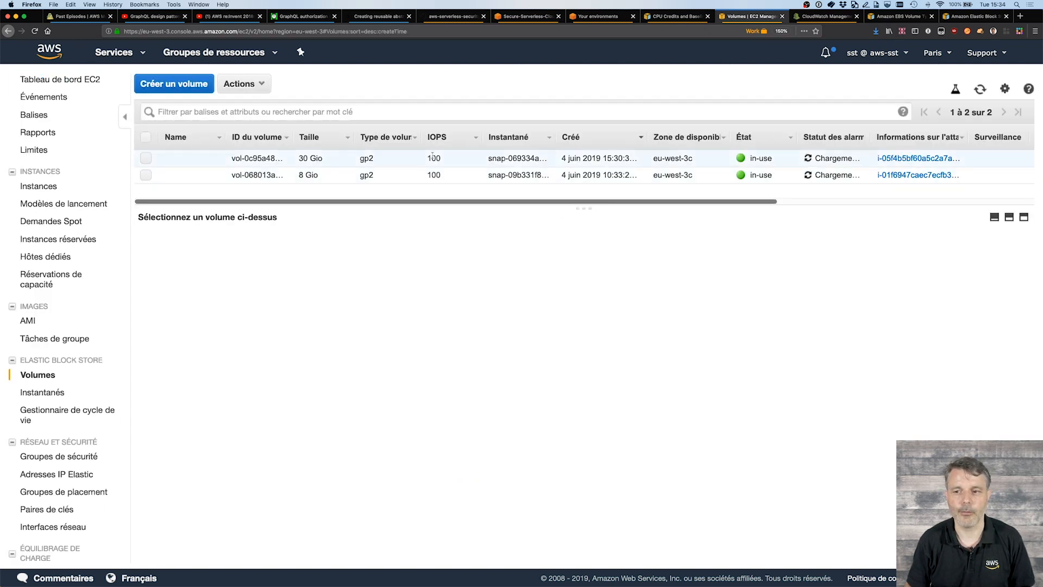
# Refresh the volume list and check the availability zone and state of the new 10 GiB volume.
pyautogui.click(980, 89)
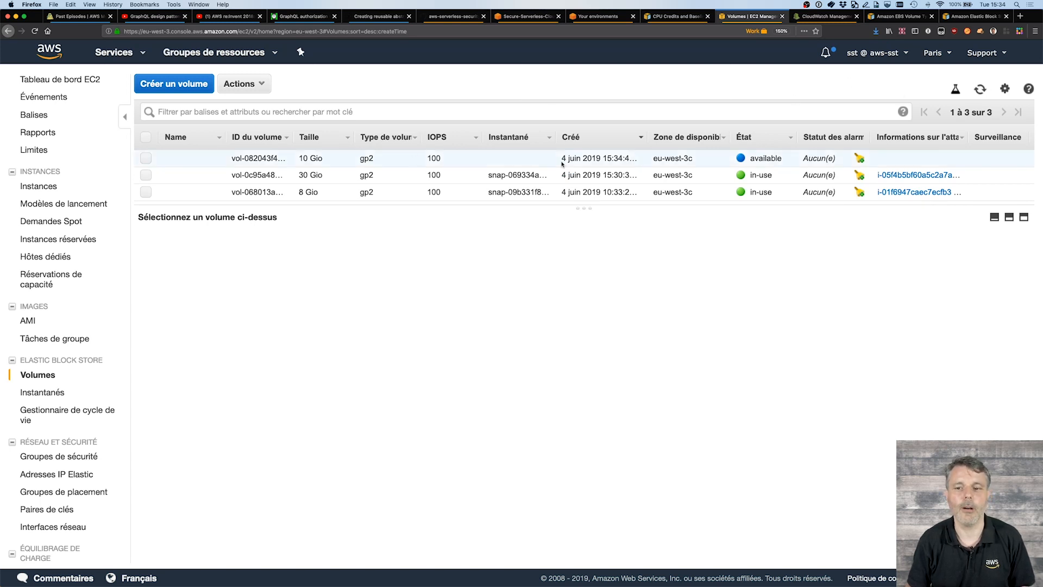
pyautogui.doubleClick(684, 158)
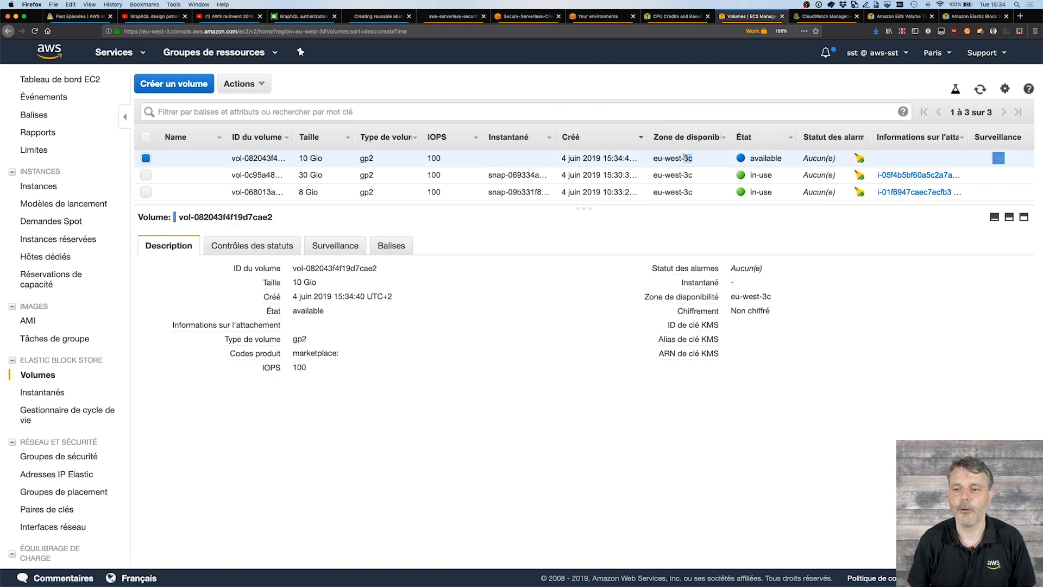
pyautogui.doubleClick(760, 157)
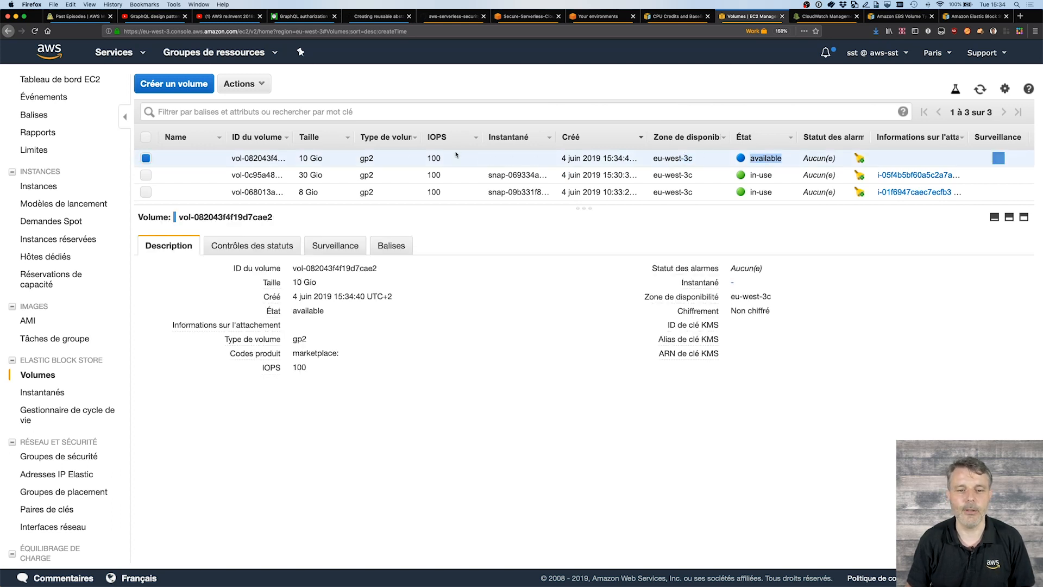
# Start attaching the 10 GiB volume and choose the running Linux instance as its target.
pyautogui.rightClick(384, 161)
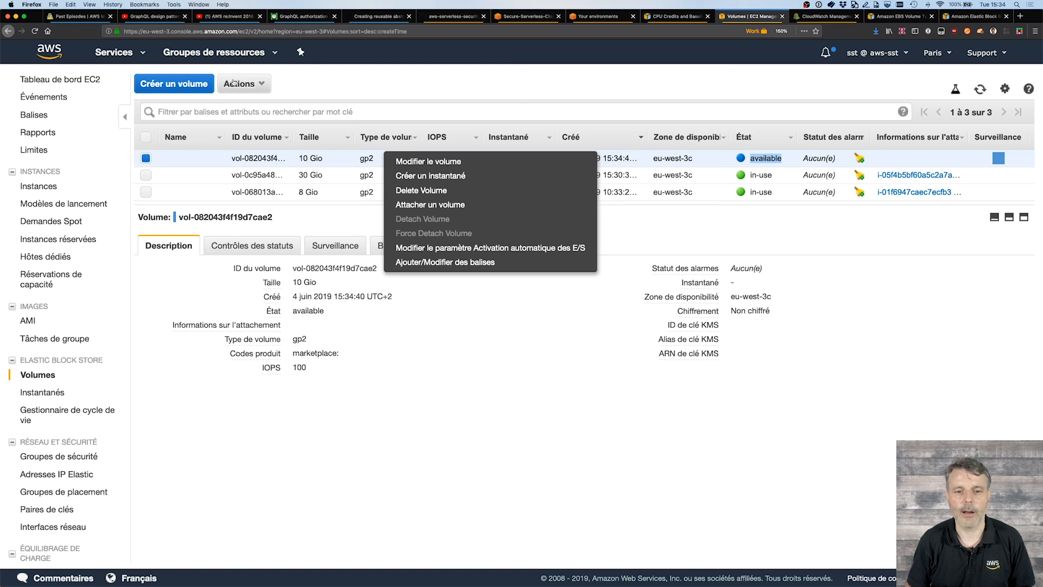
pyautogui.click(425, 205)
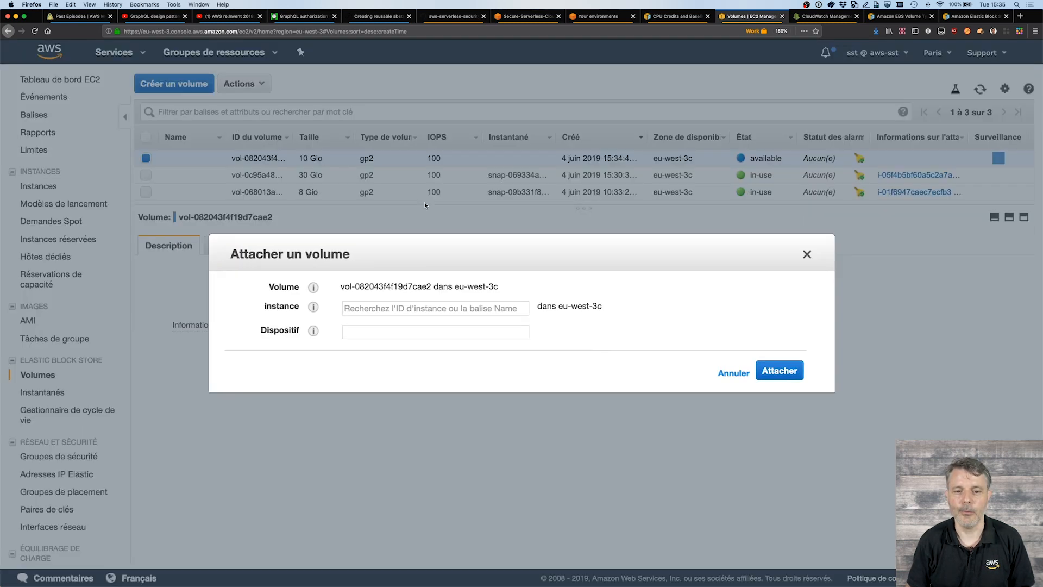
pyautogui.click(466, 307)
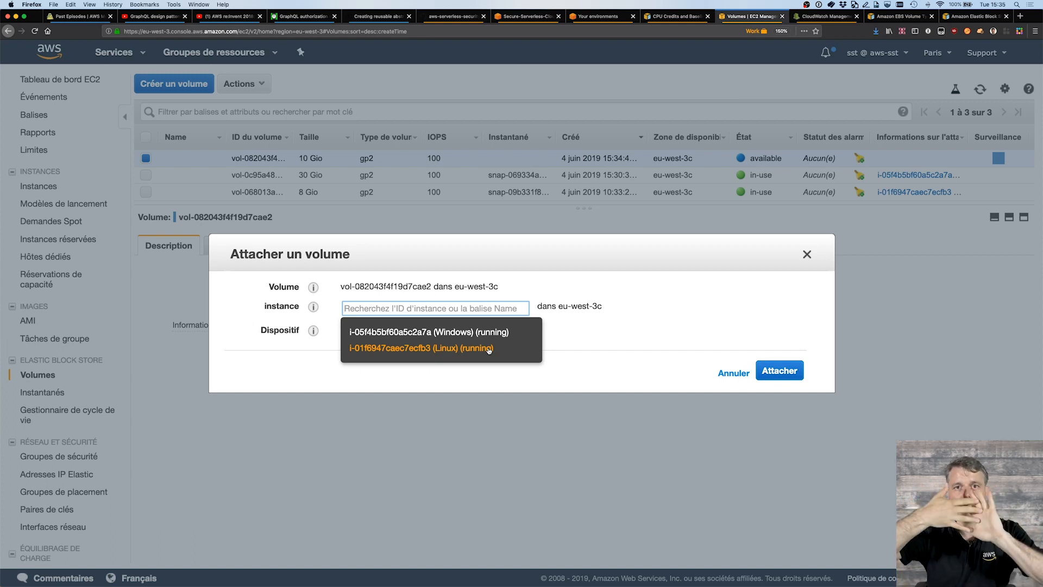
pyautogui.click(788, 371)
pyautogui.click(415, 308)
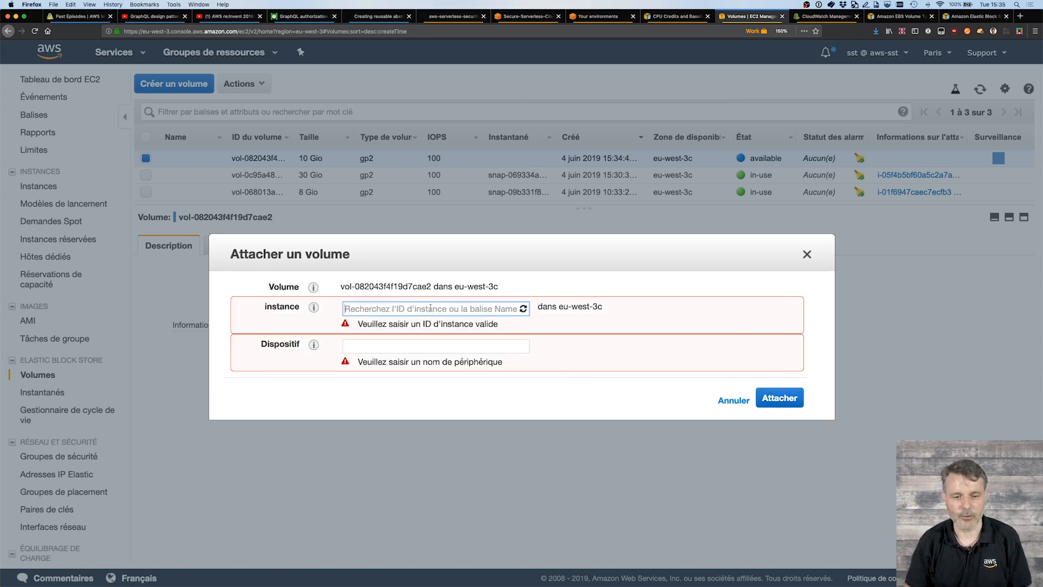
pyautogui.click(453, 348)
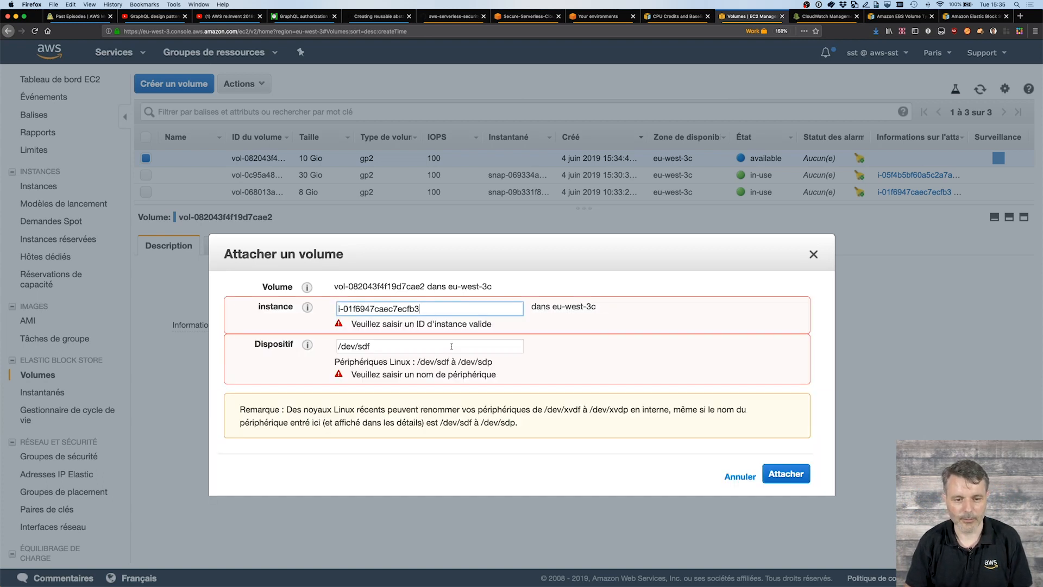
# Keep /dev/sdf as the device name and attach the volume to the Linux instance.
pyautogui.doubleClick(395, 349)
pyautogui.press('Home')
pyautogui.hotkey('shift', 'Right')
pyautogui.hotkey('shift', 'Right')
pyautogui.hotkey('shift', 'Right')
pyautogui.hotkey('shift', 'Right')
pyautogui.hotkey('shift', 'Right')
pyautogui.hotkey('shift', 'Right')
pyautogui.hotkey('shift', 'Right')
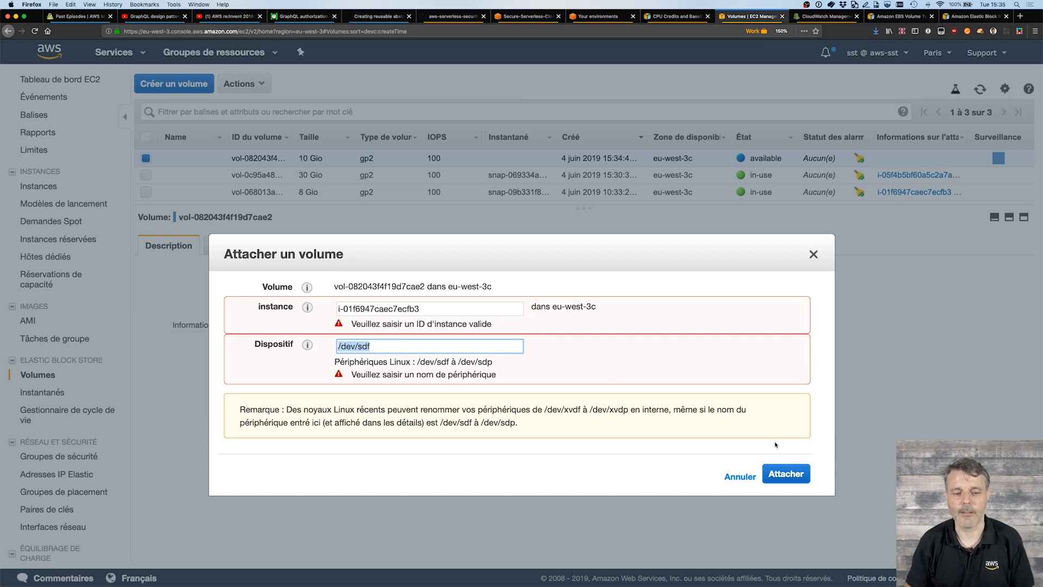
pyautogui.click(794, 475)
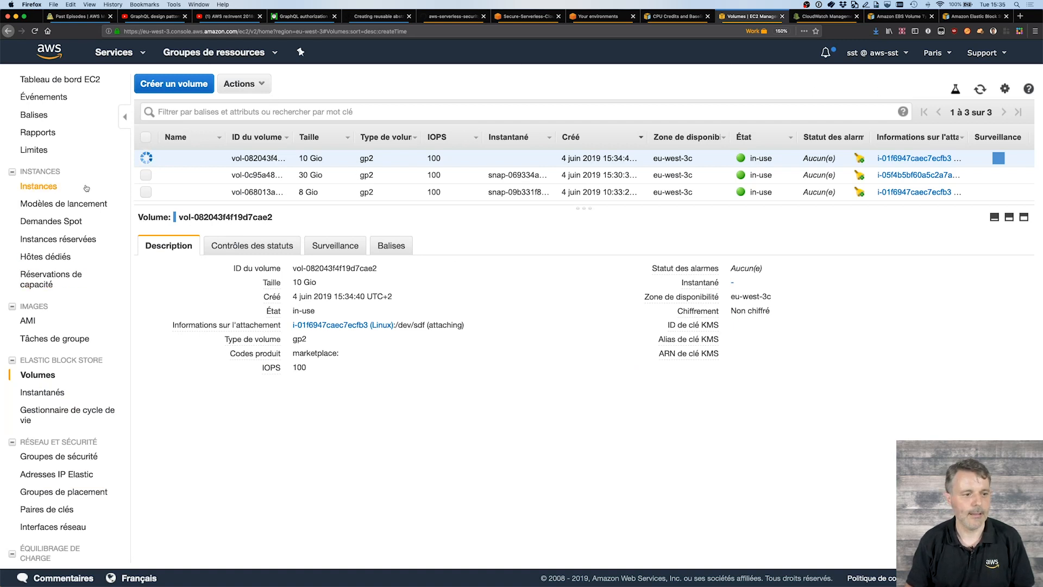
# Show the details of the running Linux instance to check its attached block devices.
pyautogui.click(35, 187)
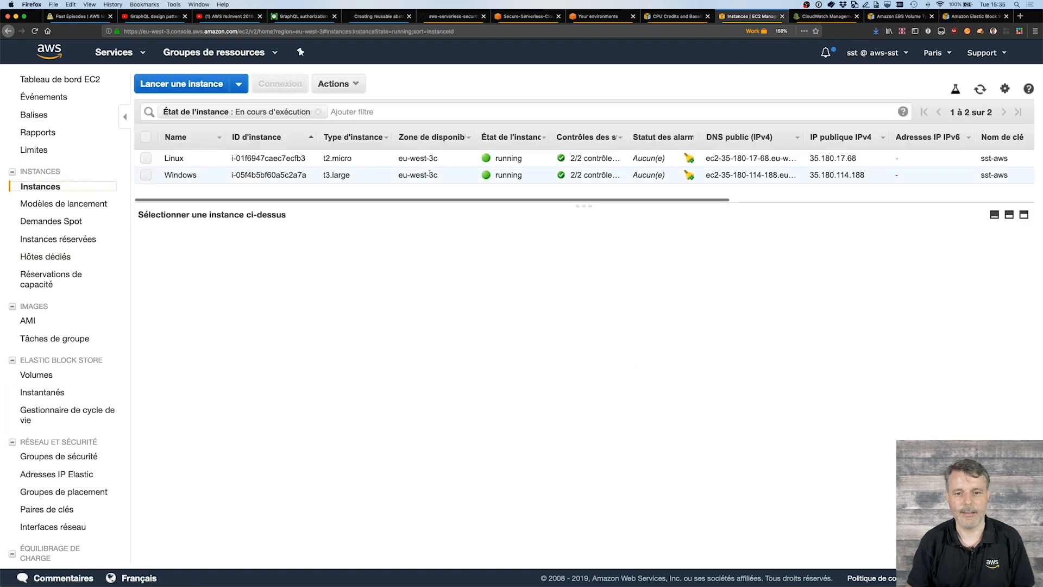
pyautogui.click(539, 162)
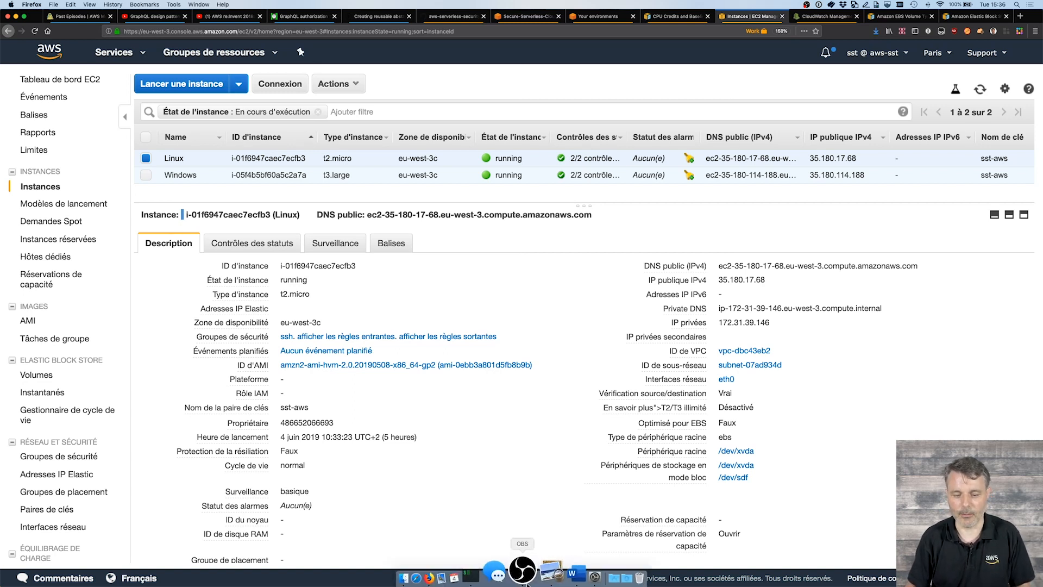
# Switch to the iTerm2 SSH session on the Linux instance, list the home directory and print the system information with uname -a.
pyautogui.click(497, 583)
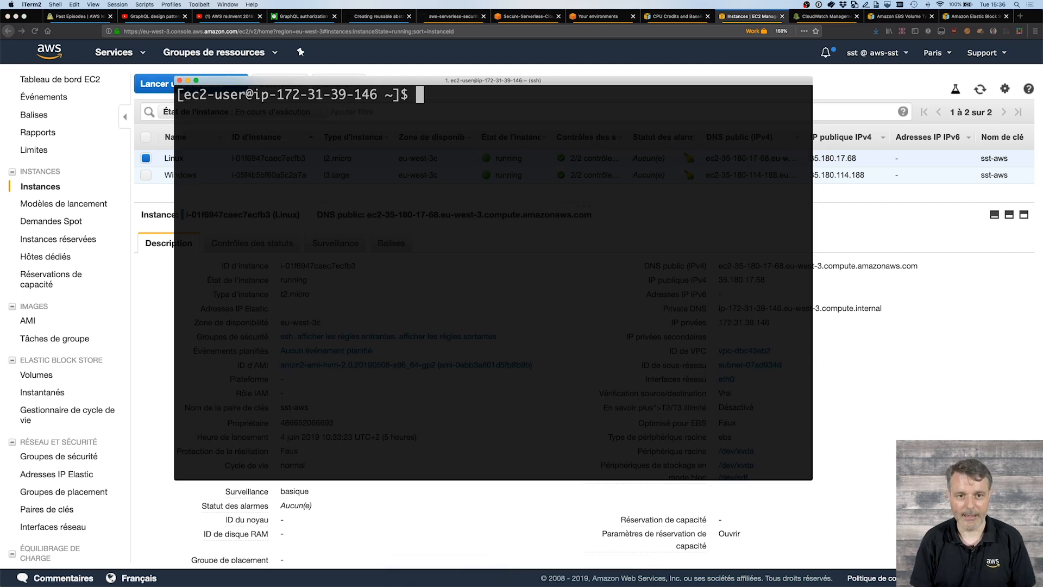
pyautogui.write('ls')
pyautogui.press('Return')
pyautogui.write('uname -a')
pyautogui.press('Return')
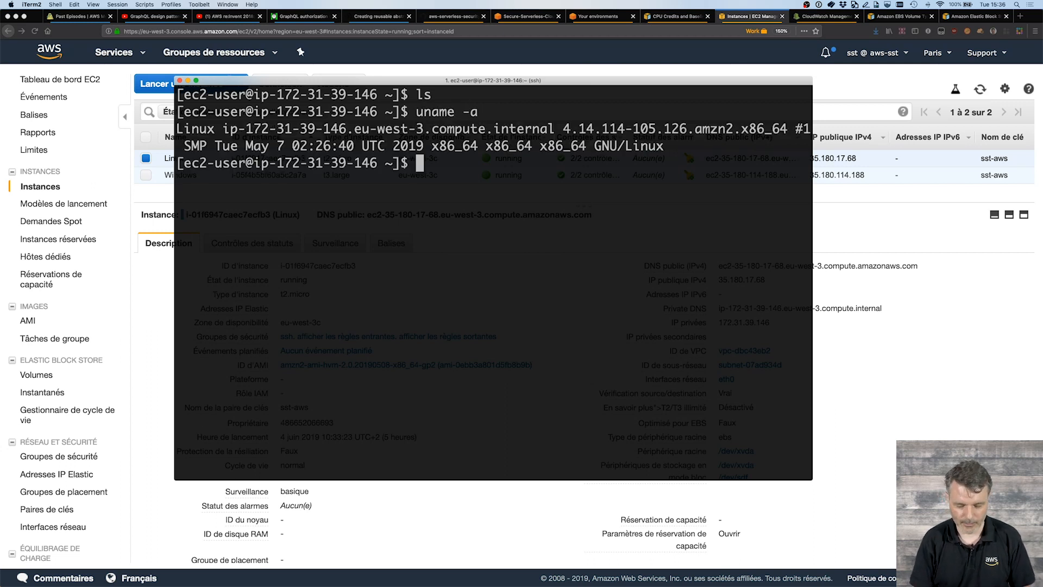
# List the instance's block devices with lsblk and examine the name and size of the xvdf disk.
pyautogui.write('lsblsk')
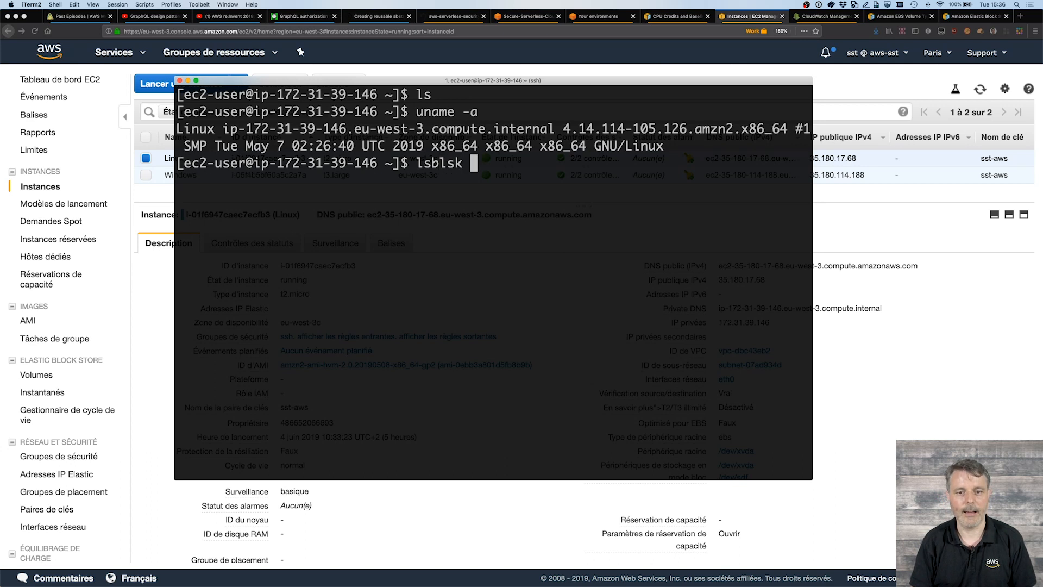
pyautogui.press('Return')
pyautogui.write('ls')
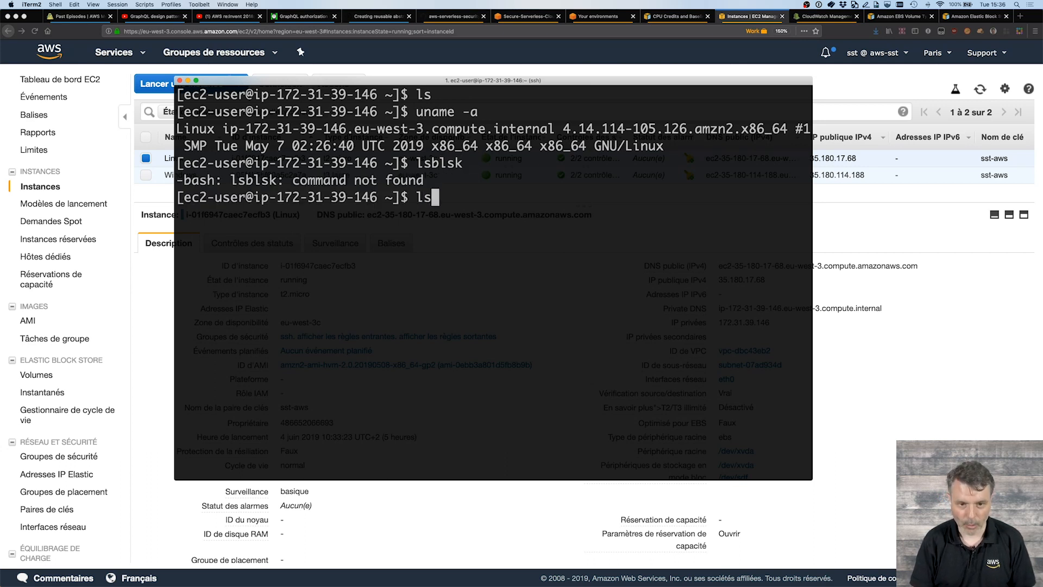
pyautogui.write('blk')
pyautogui.press('Return')
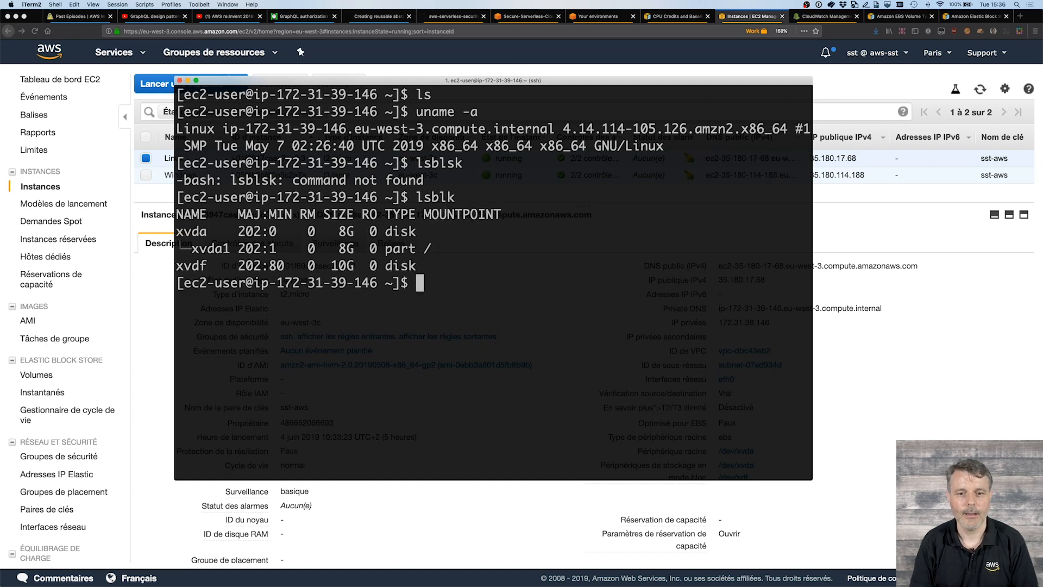
pyautogui.doubleClick(191, 265)
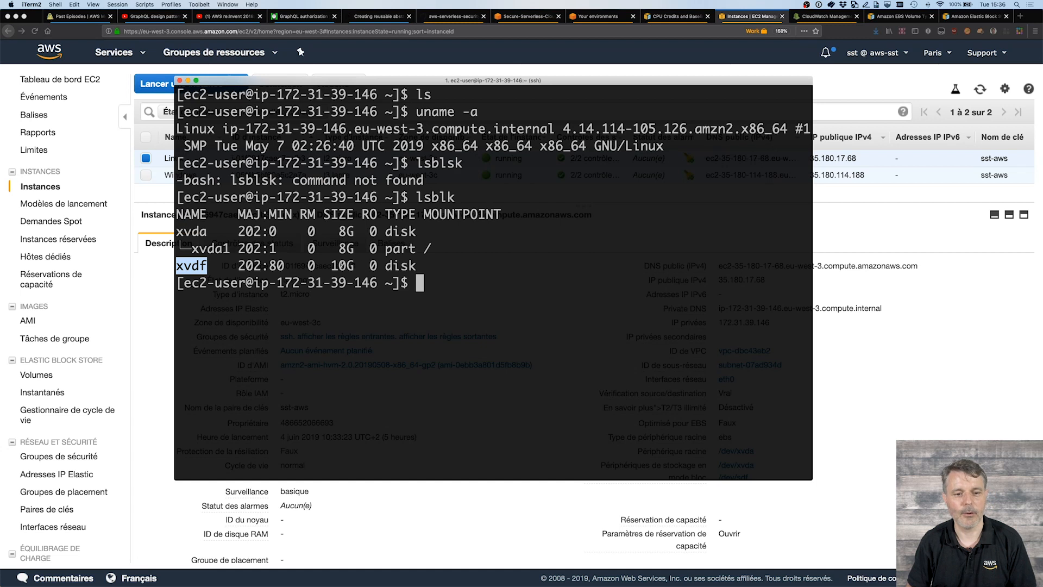
pyautogui.doubleClick(342, 265)
pyautogui.click(434, 262)
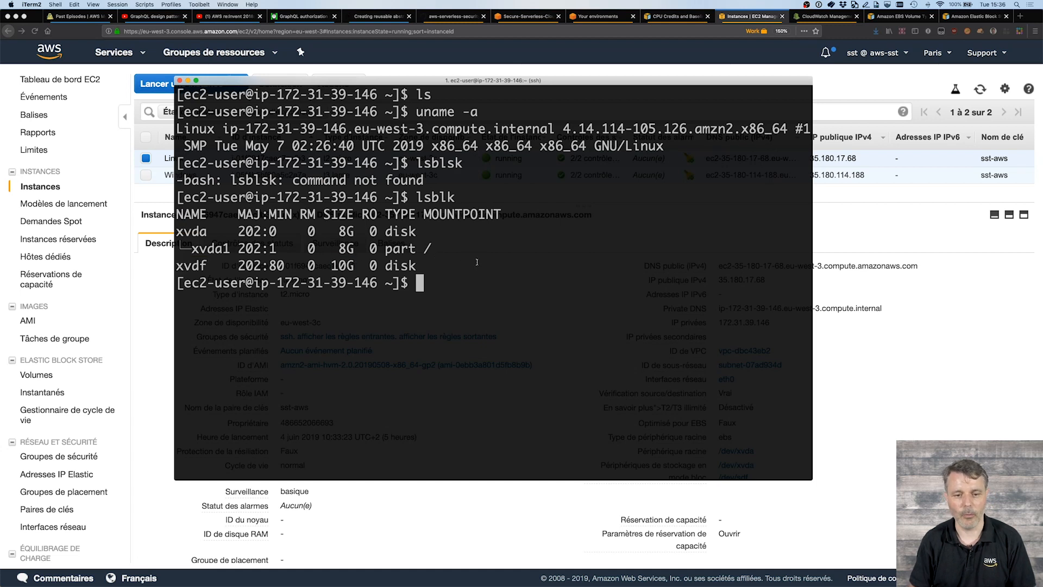
# Format the xvdf disk with an XFS file system by running sudo mkfs -t xfs /dev/xvdf.
pyautogui.write('sudo mkfs ')
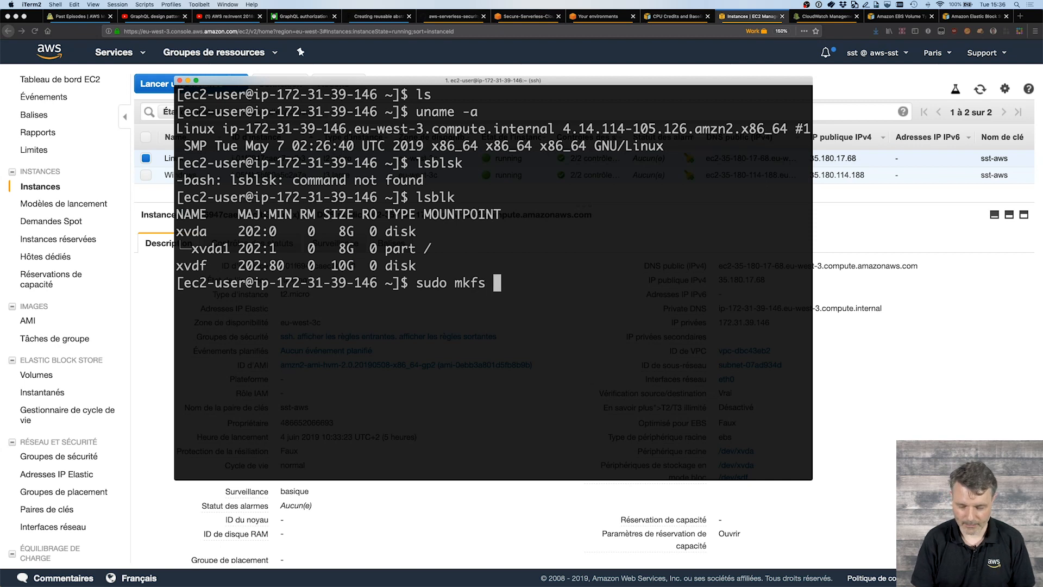
pyautogui.write('-')
pyautogui.write('t xfs ')
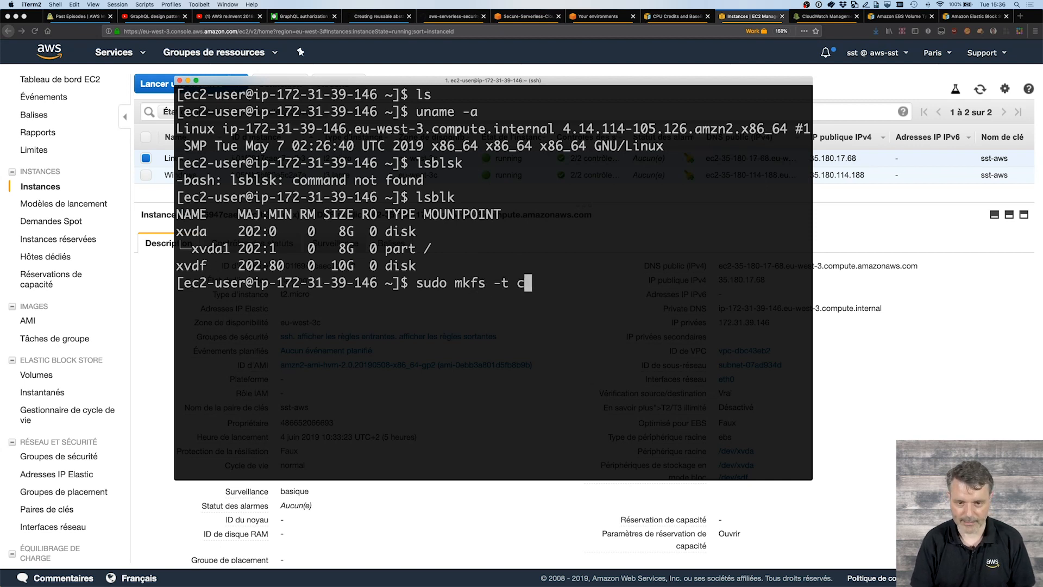
pyautogui.write('/dev/xvd')
pyautogui.press('Tab')
pyautogui.write('f')
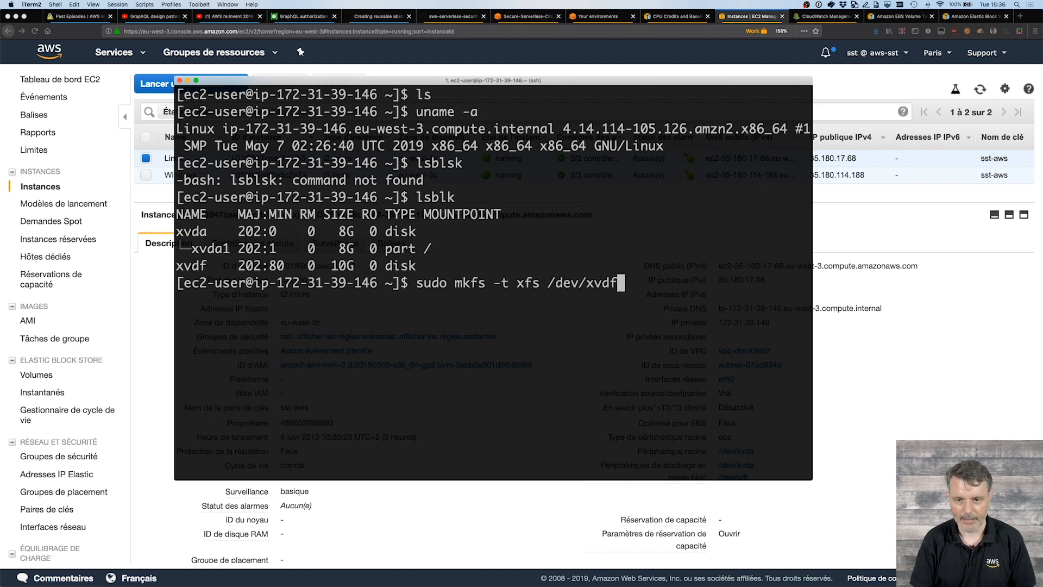
pyautogui.press('Return')
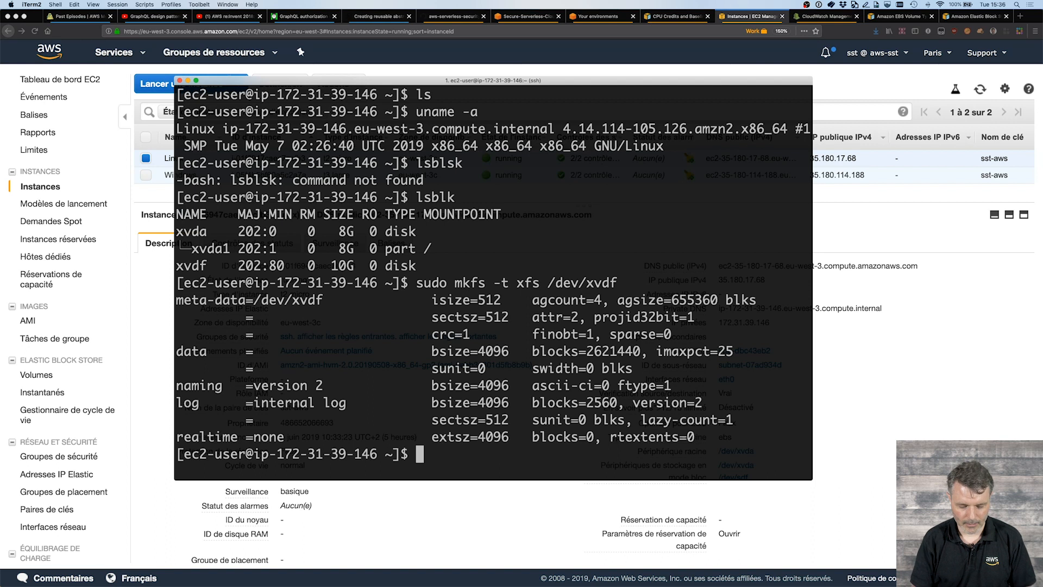
# Create the mount point directory with sudo mkdir /data and clear the terminal.
pyautogui.write('sudo ')
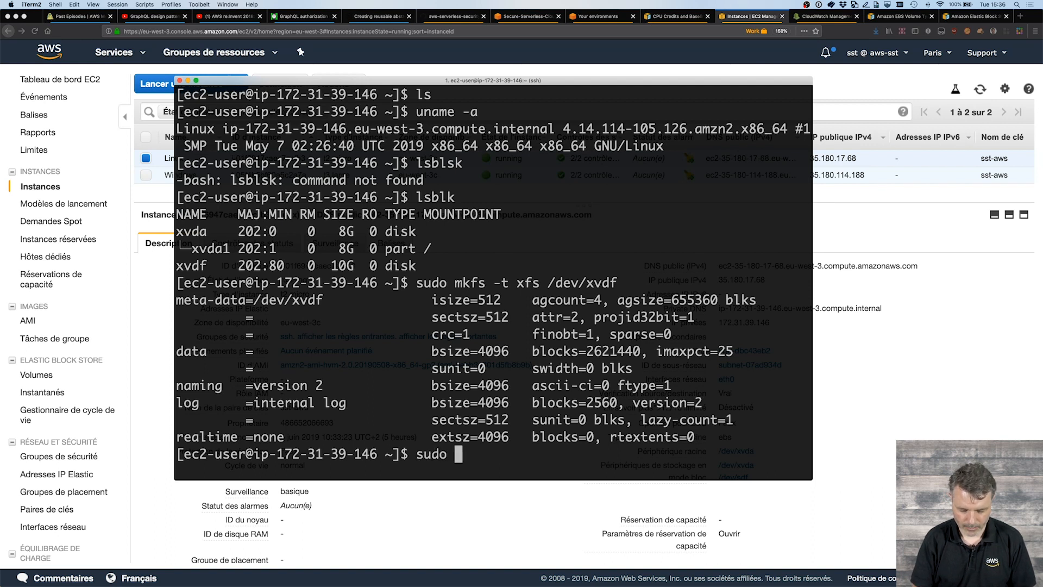
pyautogui.write('m')
pyautogui.write('kfi')
pyautogui.press('BackSpace')
pyautogui.press('BackSpace')
pyautogui.press('BackSpace')
pyautogui.write('dir /data')
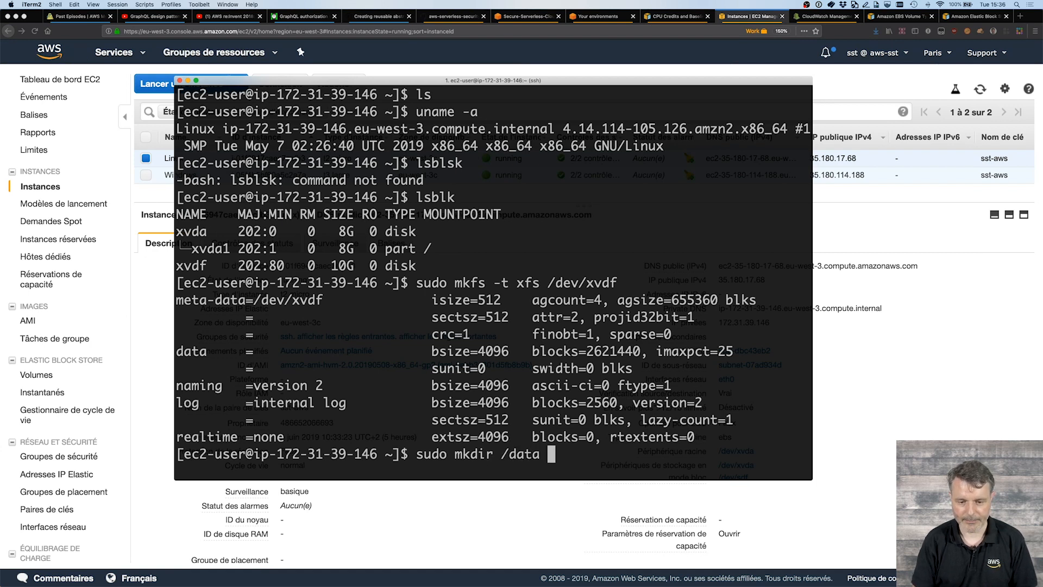
pyautogui.press('Return')
pyautogui.hotkey('ctrl', 'l')
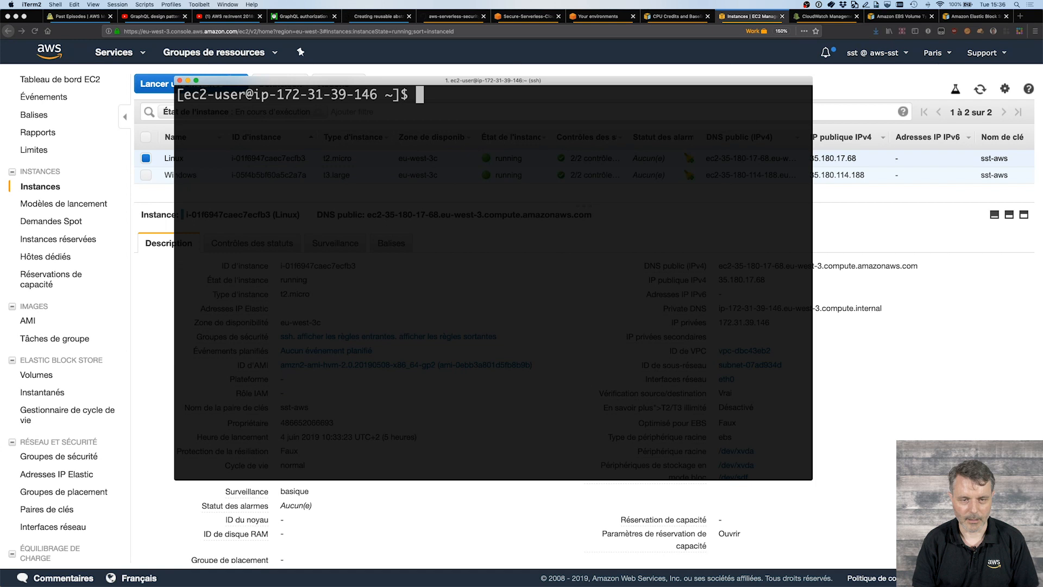
# Mount the new disk on the data directory with sudo mount /dev/xvdf /data.
pyautogui.write('sudo mount ')
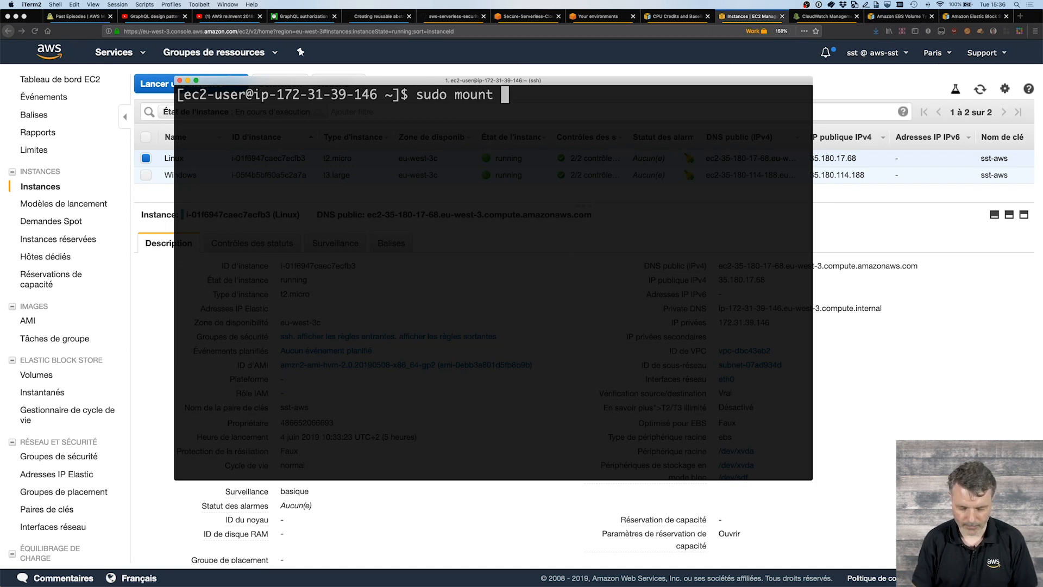
pyautogui.write('/dev/xvdf /data')
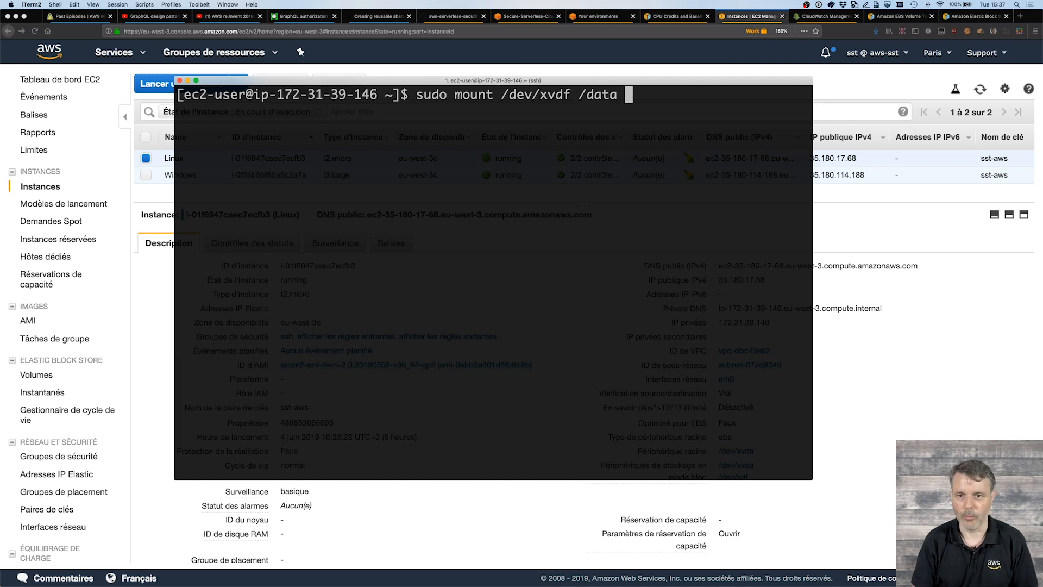
pyautogui.press('Return')
# List all mounted file systems with mount and examine the /dev/xvdf entry.
pyautogui.write('mount')
pyautogui.press('Return')
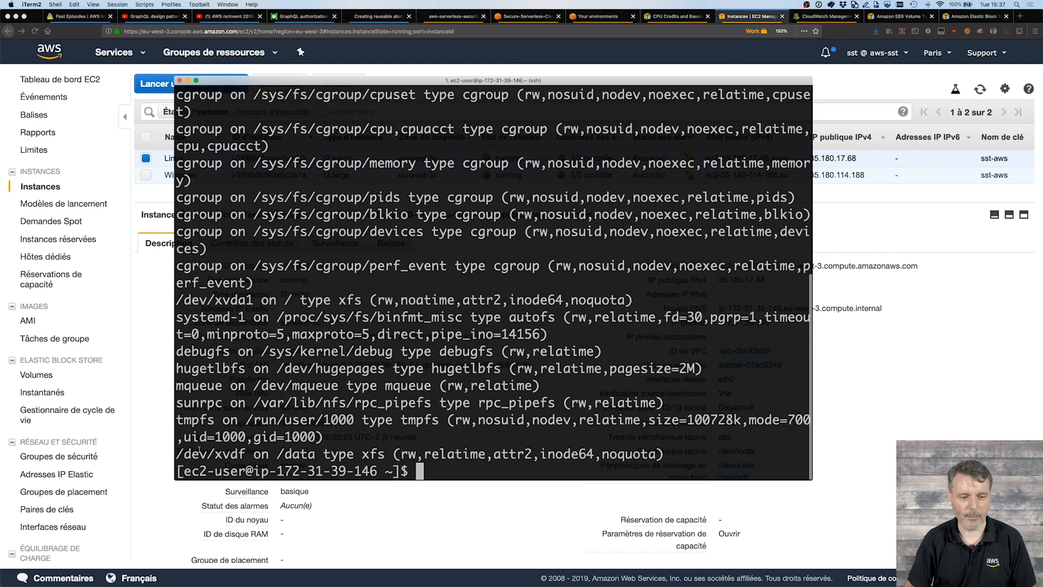
pyautogui.moveTo(176, 454); pyautogui.dragTo(670, 460)
pyautogui.click(554, 422)
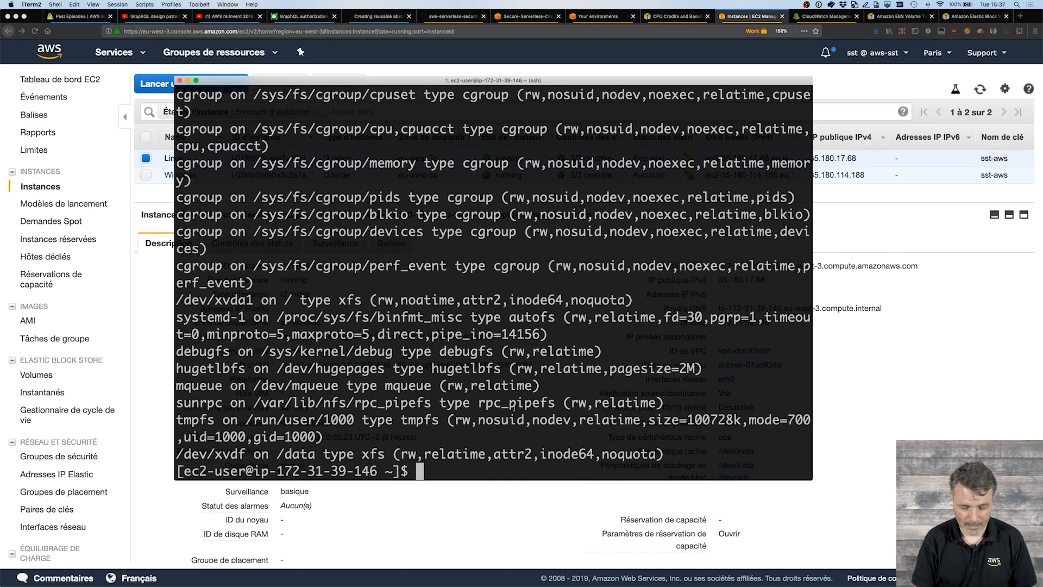
# Switch to the /data directory in a cleared terminal and list its contents with ls.
pyautogui.hotkey('ctrl', 'l')
pyautogui.write('cd /data')
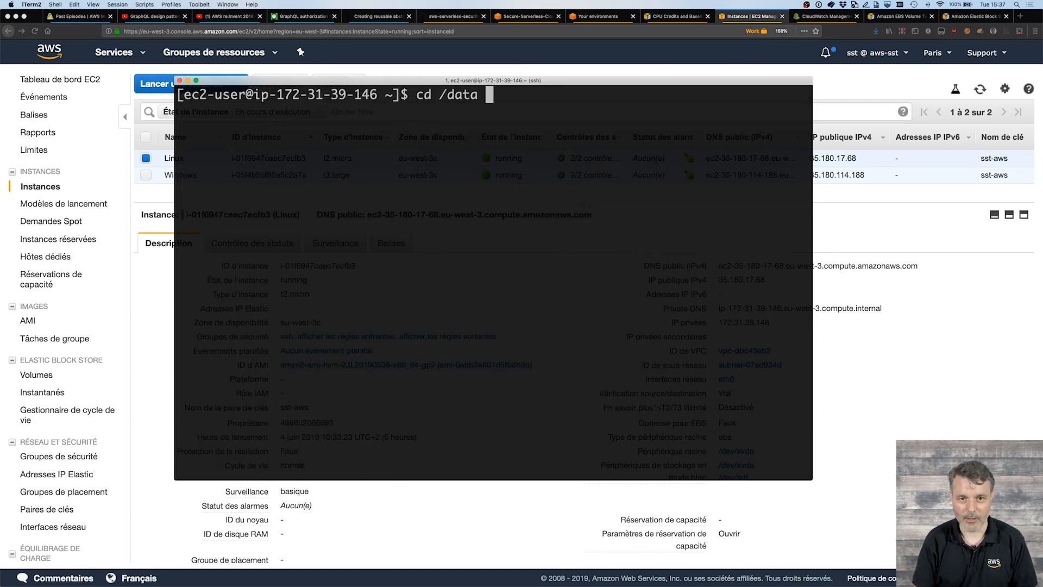
pyautogui.press('Return')
pyautogui.write('ls')
pyautogui.press('Return')
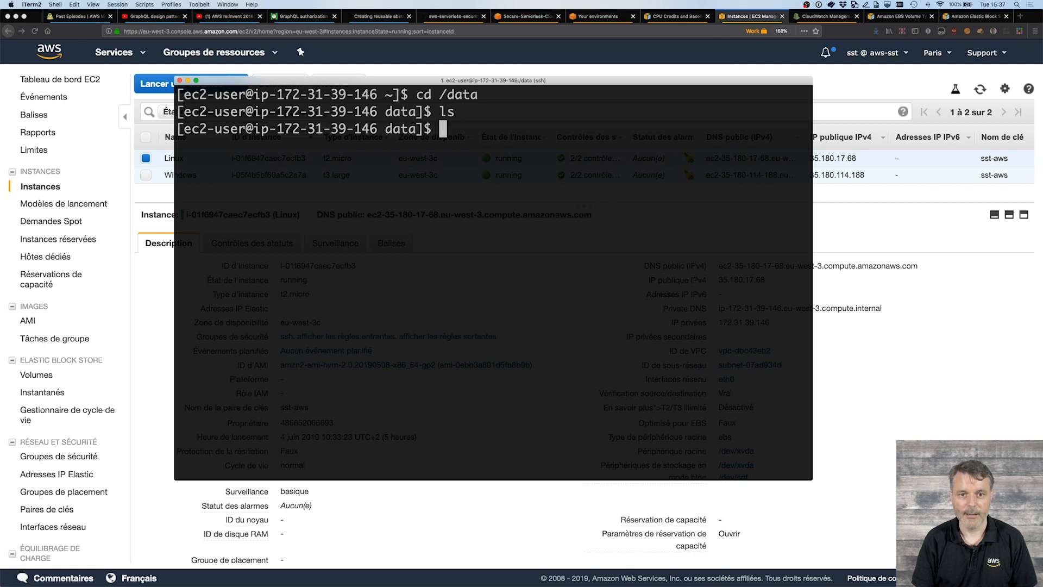
# Try to create an empty file named toto in /data as the regular user with touch toto.
pyautogui.write('to')
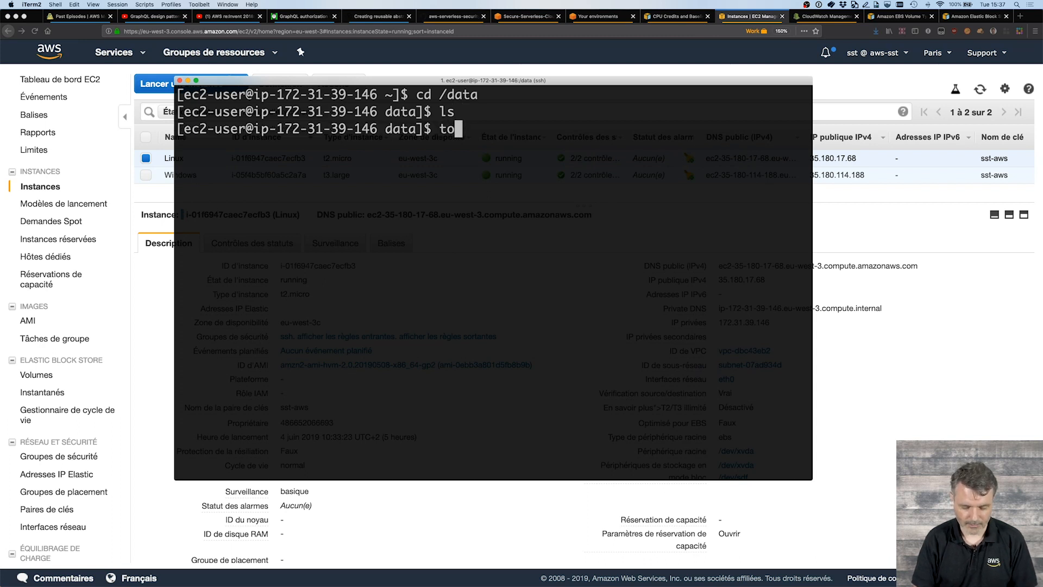
pyautogui.write('uch toto')
pyautogui.press('Return')
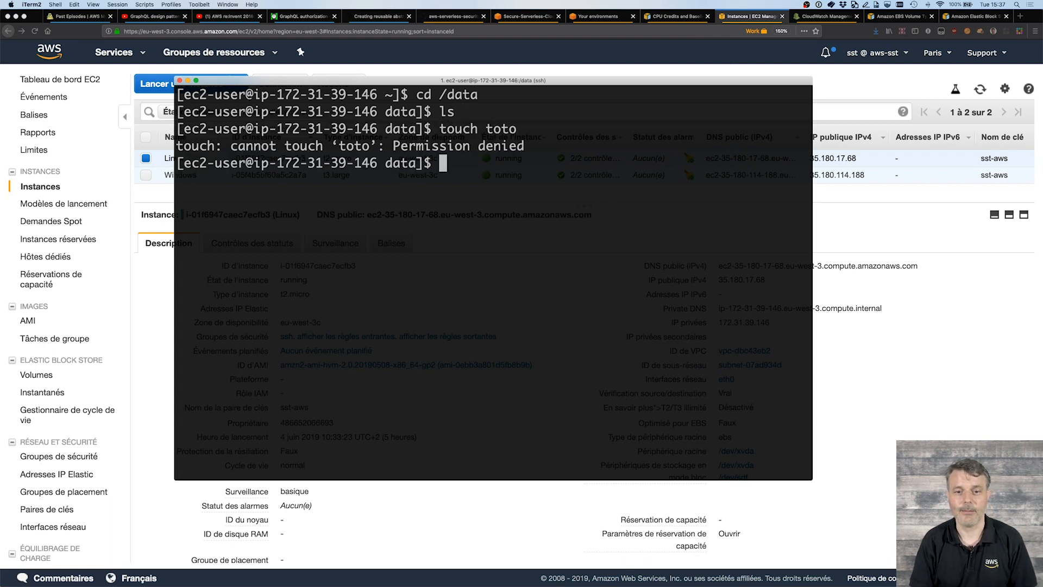
# Create the empty file toto in /data with root privileges by running sudo touch toto.
pyautogui.write('sudo')
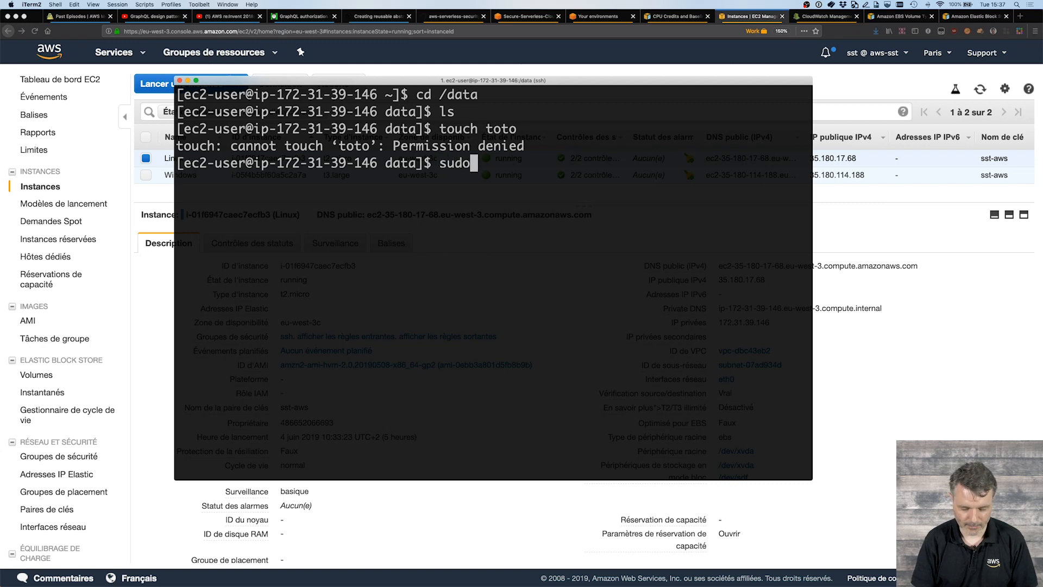
pyautogui.write(' touch toto')
pyautogui.press('Return')
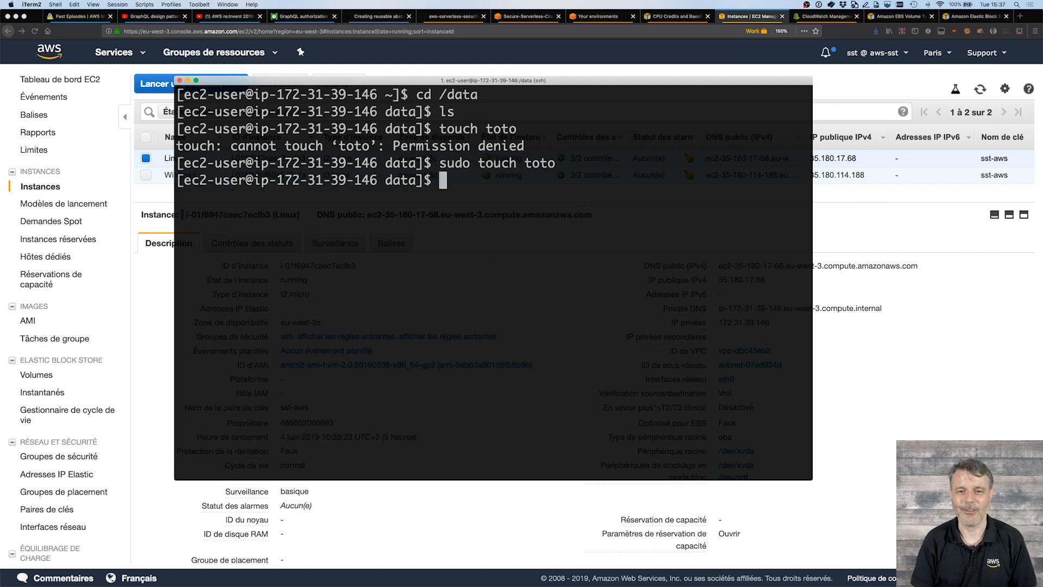